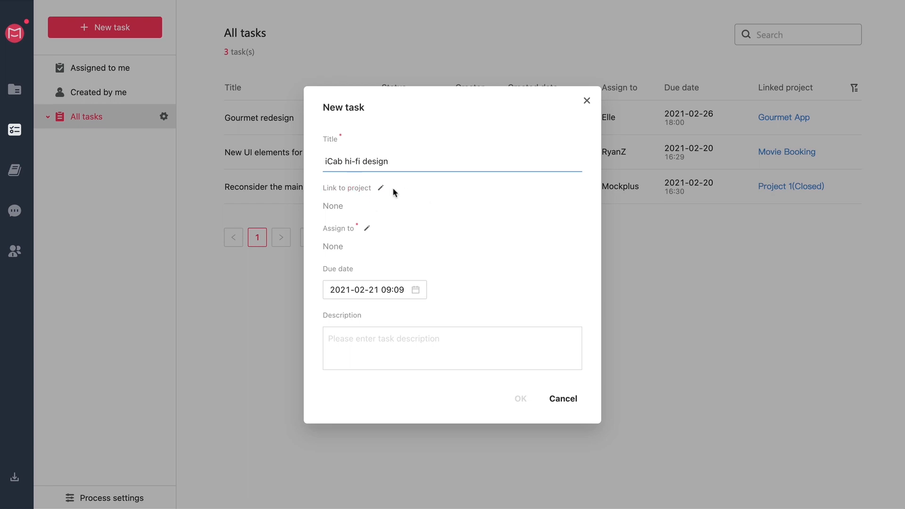
Assign the new iCab hi-fi design task to the last member listed under the recent selections.
click(369, 230)
click(340, 186)
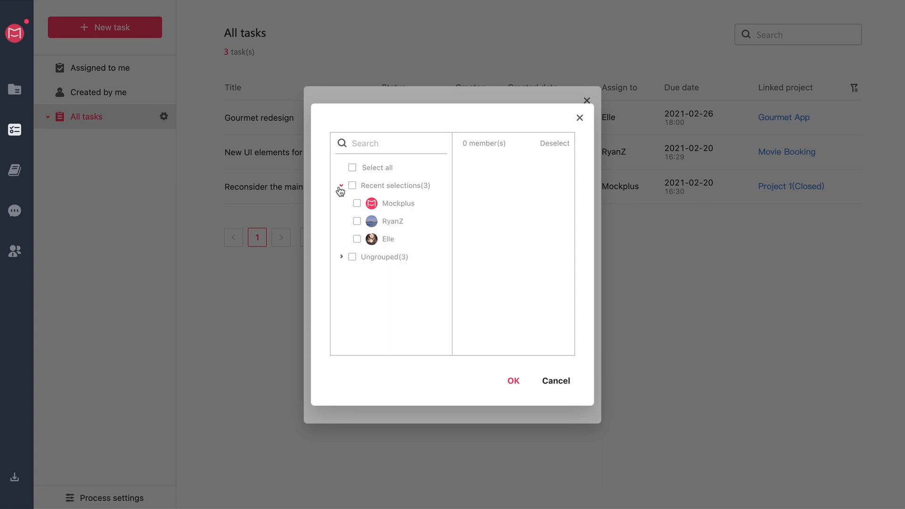
click(357, 240)
click(513, 380)
click(416, 292)
click(410, 292)
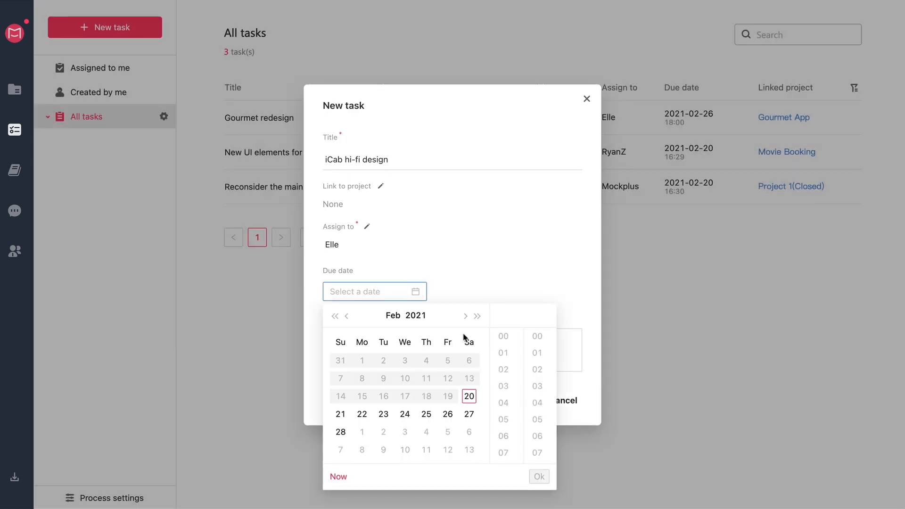
click(362, 414)
scroll(511, 391, down, 3)
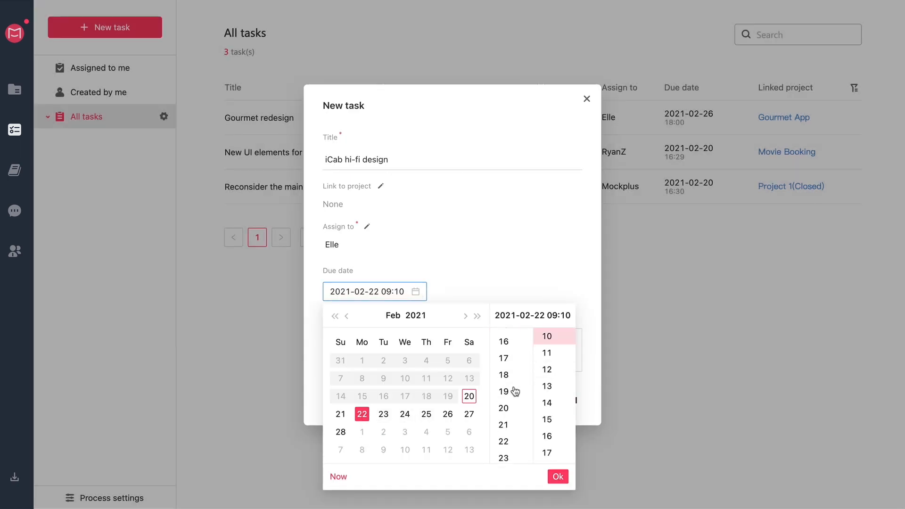
click(507, 372)
scroll(546, 358, up, 3)
click(546, 336)
click(558, 477)
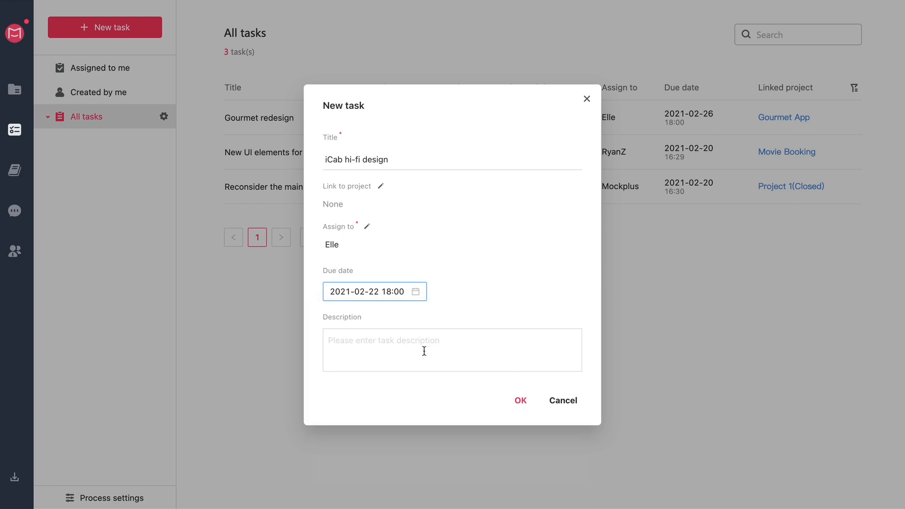
click(436, 354)
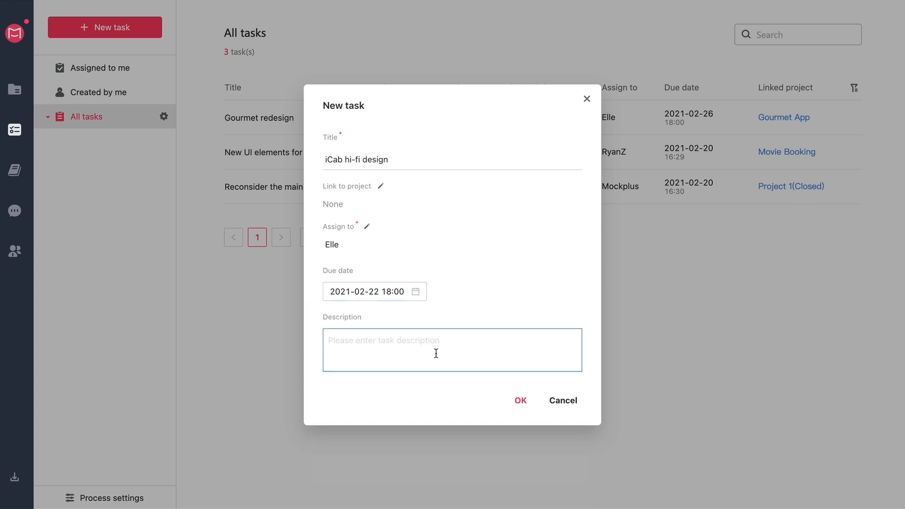
click(520, 400)
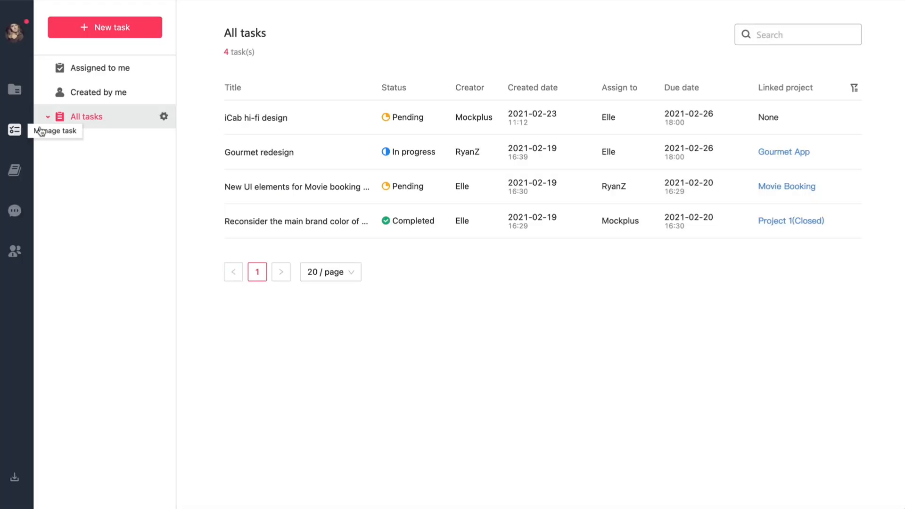
Change the status of the iCab hi-fi design task to In progress, save it and return to the task list.
click(284, 121)
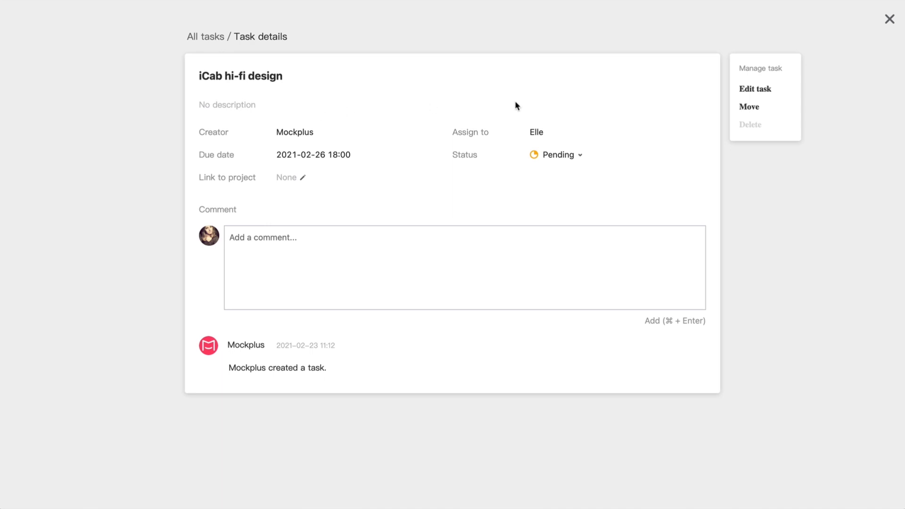
click(754, 92)
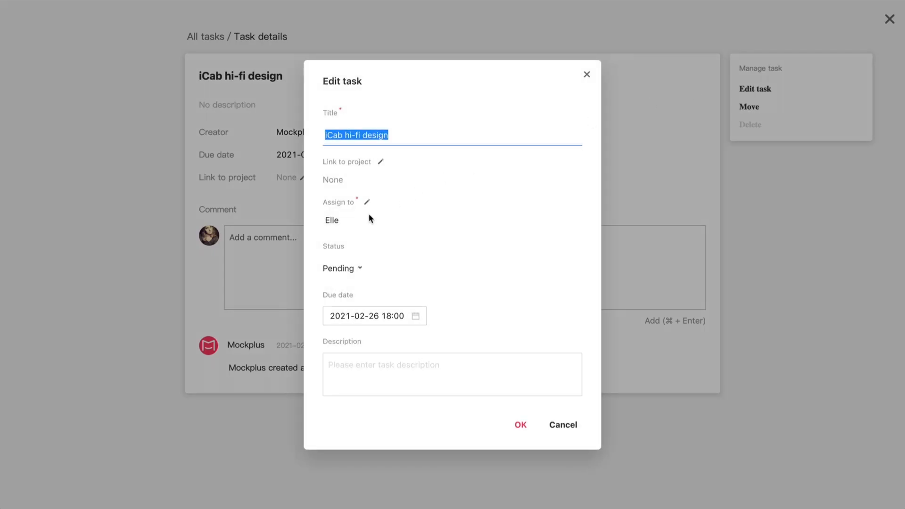
click(356, 269)
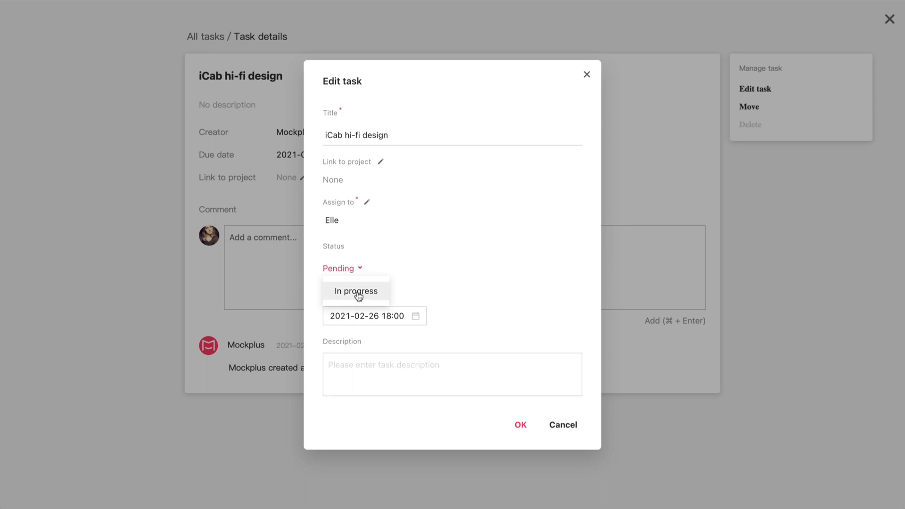
click(357, 291)
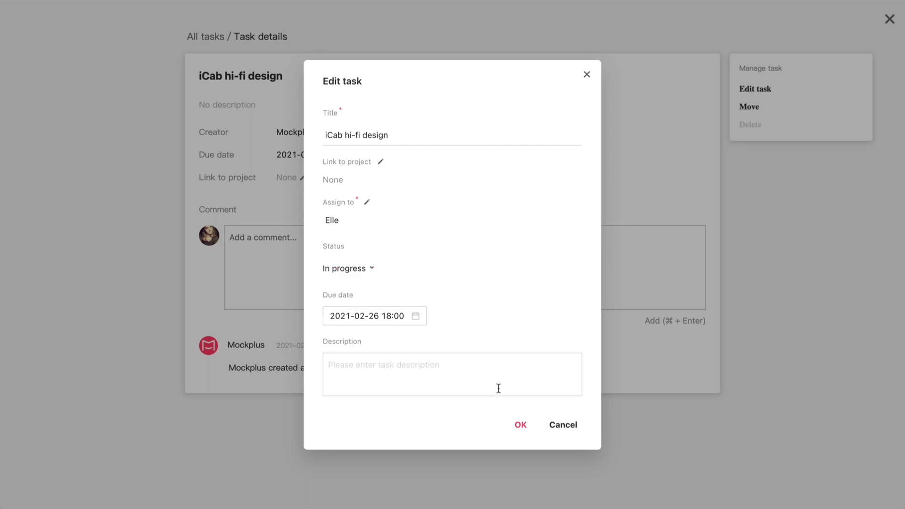
click(520, 425)
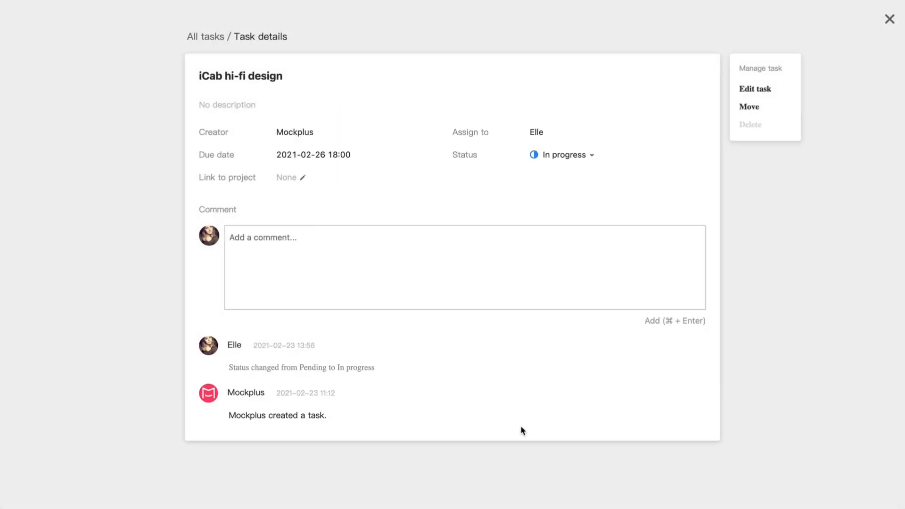
click(889, 20)
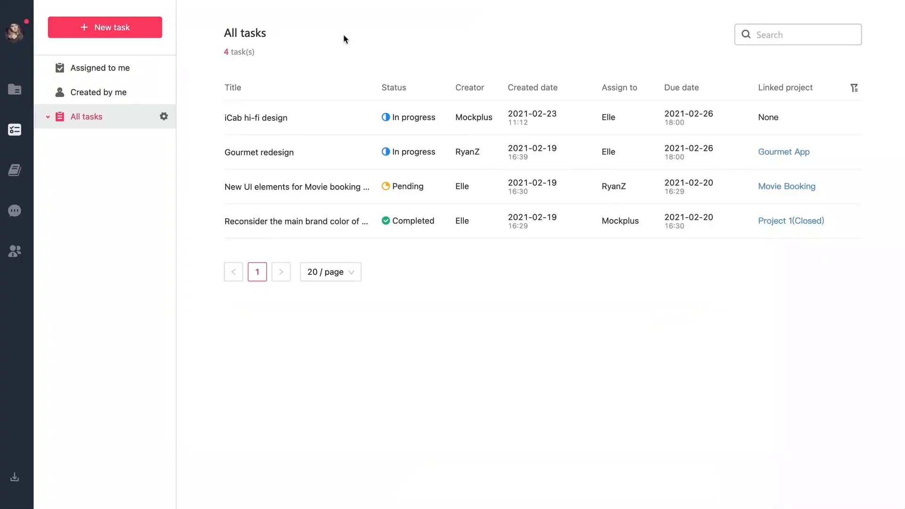
Reopen the iCab hi-fi design task for editing and link it to the iCab project.
click(283, 120)
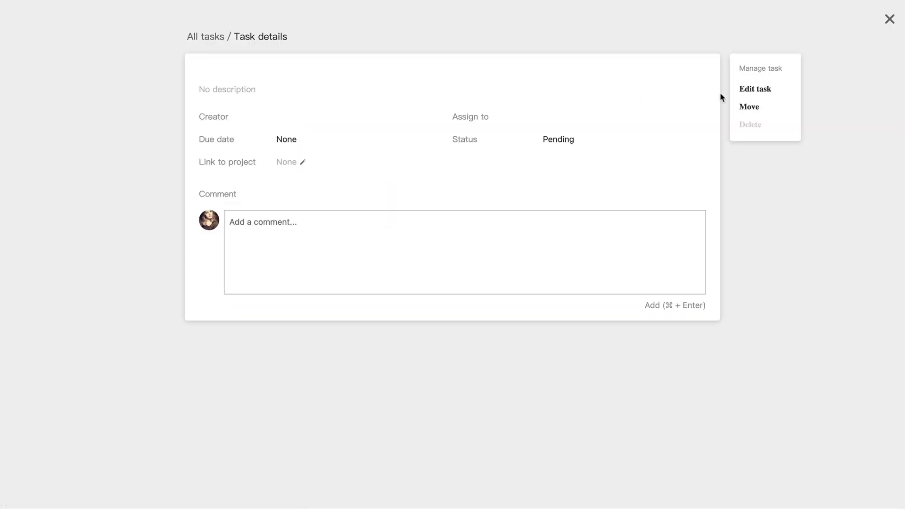
click(754, 90)
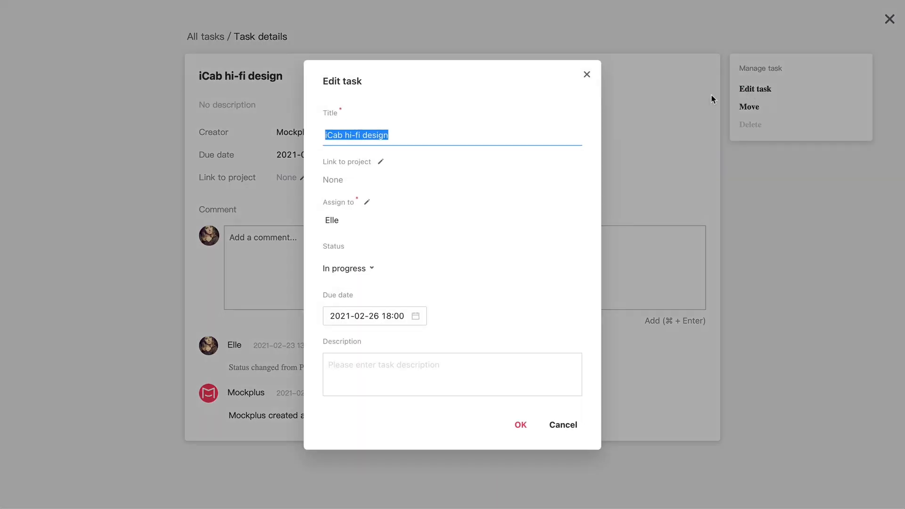
click(380, 161)
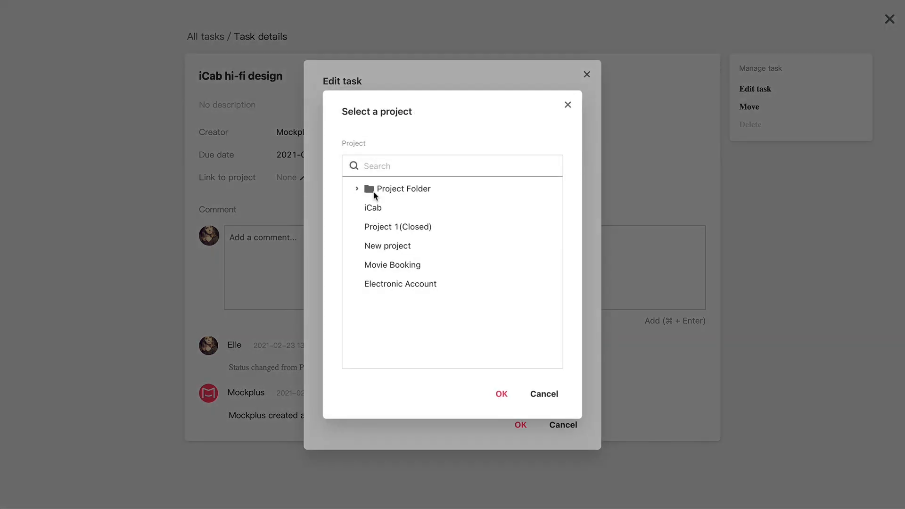
click(375, 215)
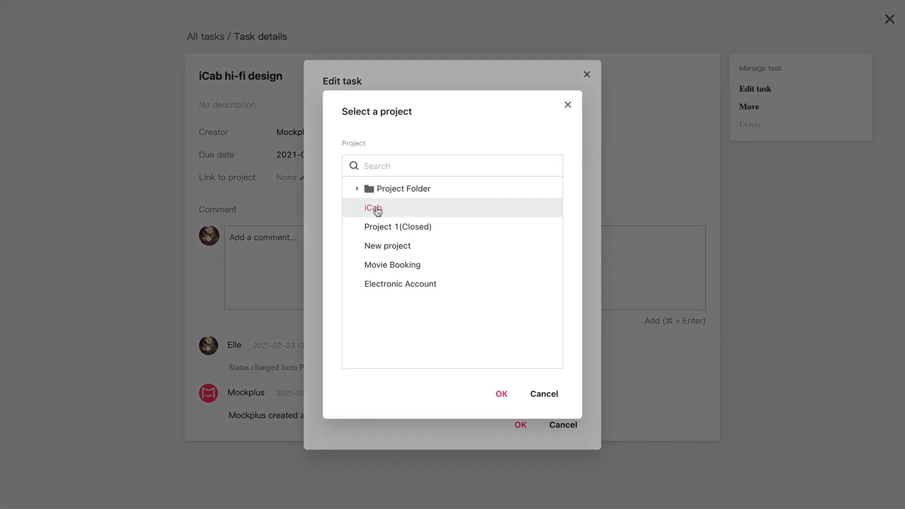
click(502, 393)
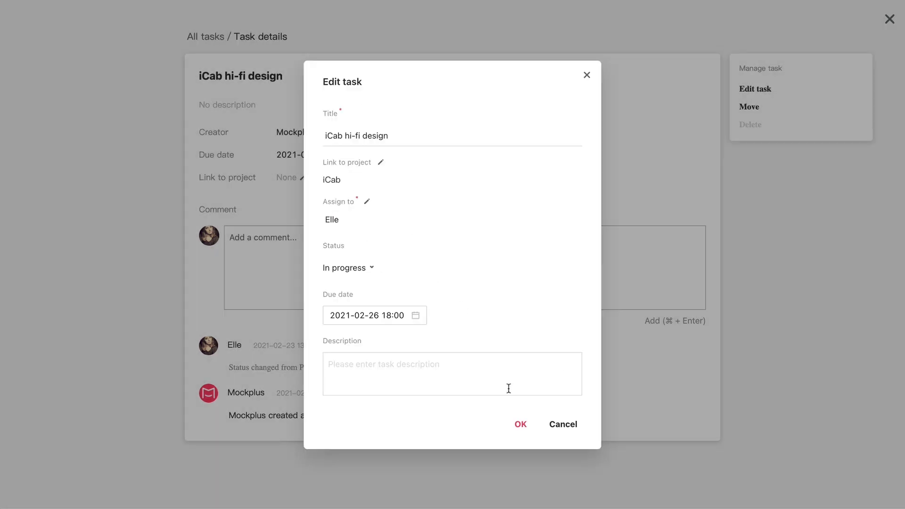
Set the task's status to Completed and save the edited task.
click(362, 266)
click(368, 290)
click(530, 433)
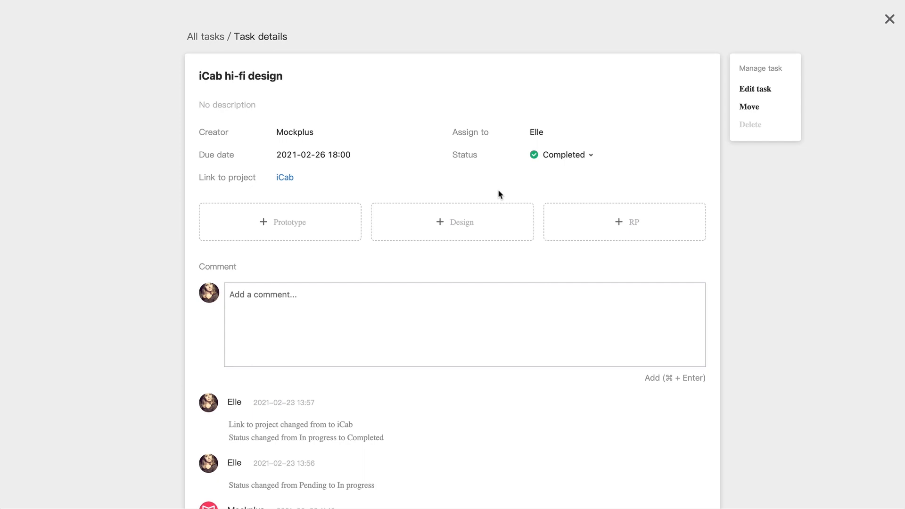
Link all of the iCab project's design pages to the task.
click(469, 238)
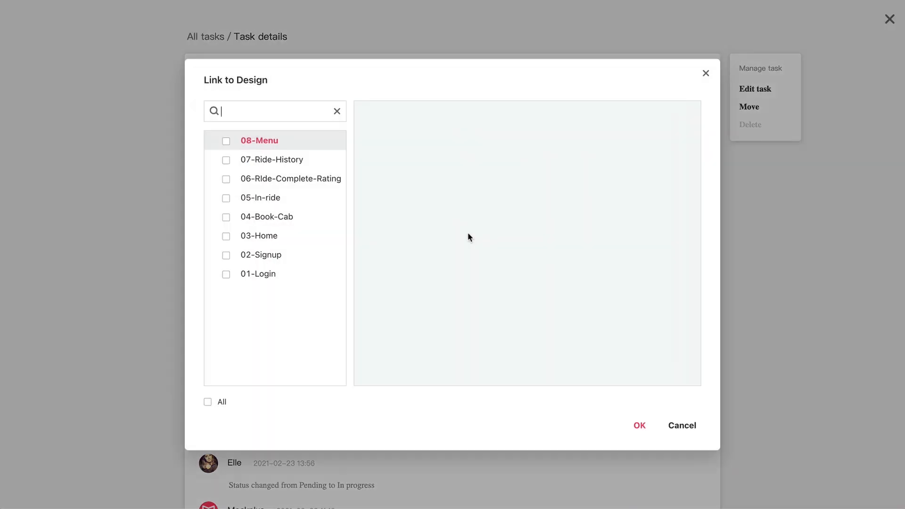
click(208, 401)
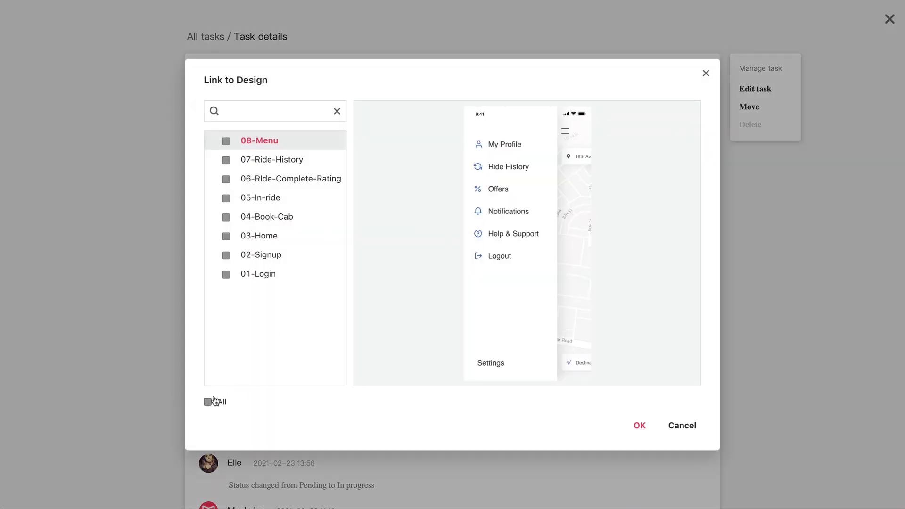
click(642, 426)
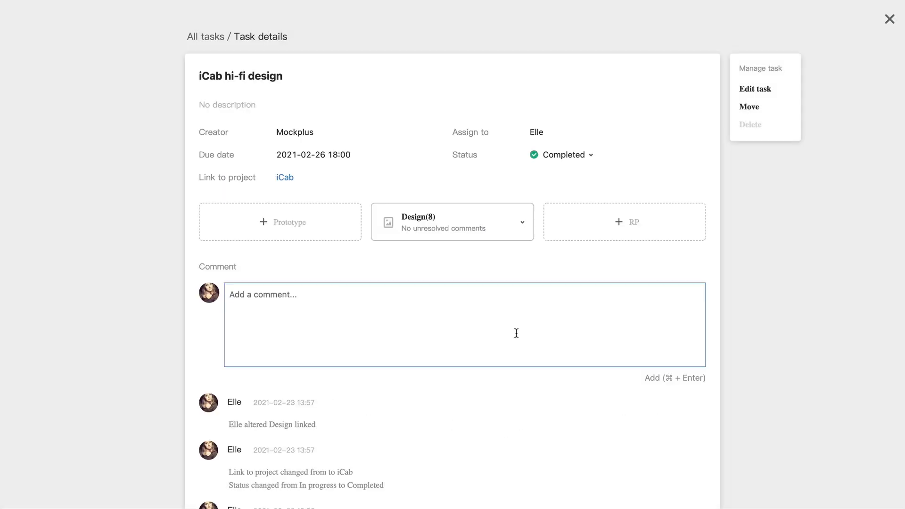
Add the comment "Design done. Please review it." to the task.
text(Design done. Please )
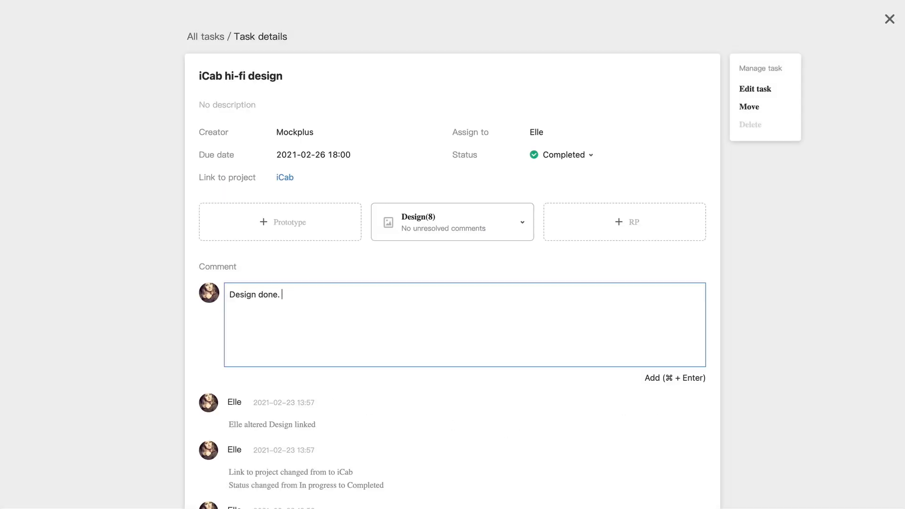
text(review it.)
key(super+Return)
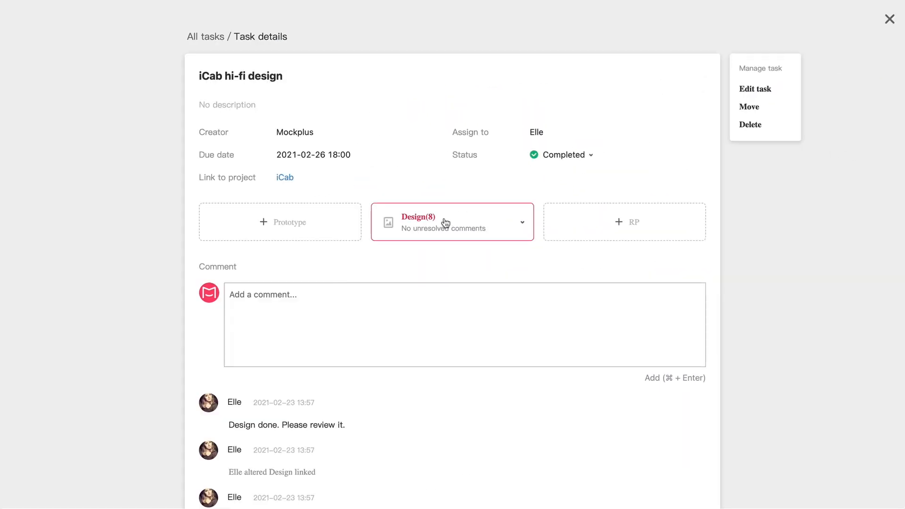
Open the designs linked to the task and go through the pages to 06-RIde-Complete-Rating.
click(446, 222)
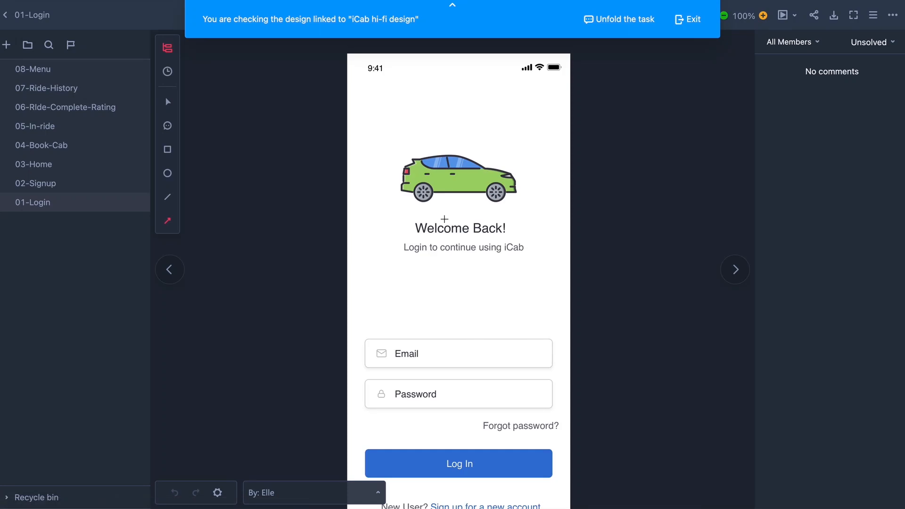
click(169, 273)
click(169, 273)
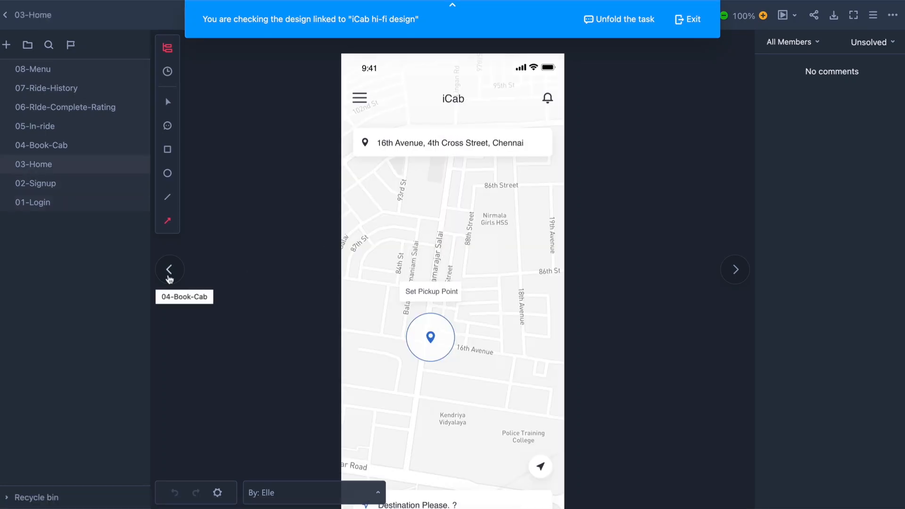
click(169, 276)
click(170, 270)
click(178, 264)
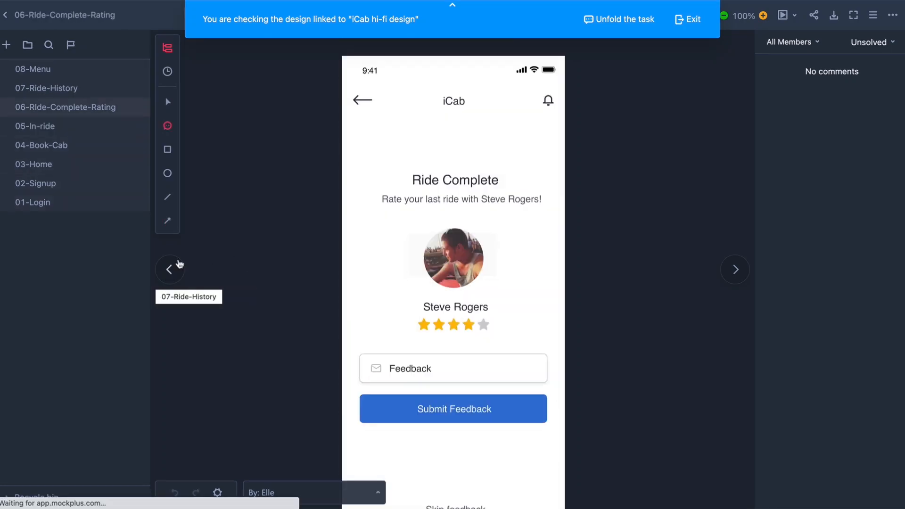
Pin the comment "This icon is a little misleading. Please try another one." on the Feedback field's envelope icon.
click(376, 358)
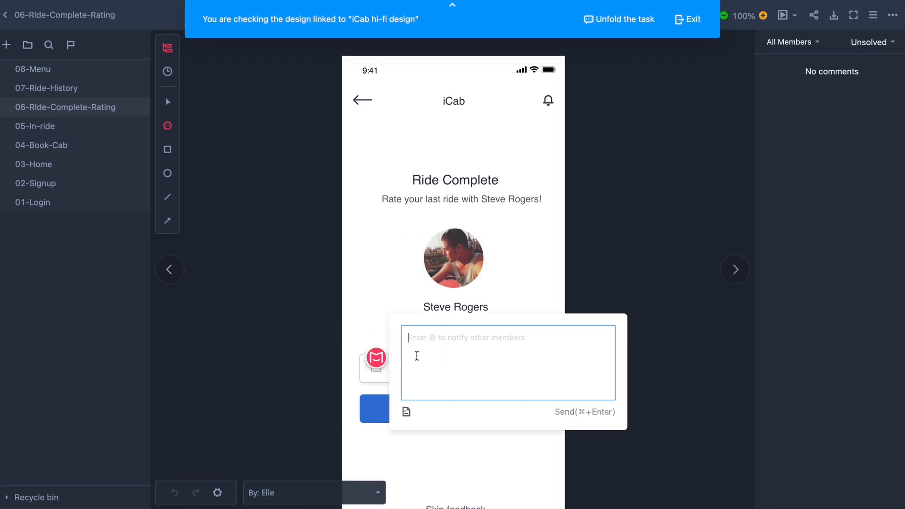
text(This icon is a little mis)
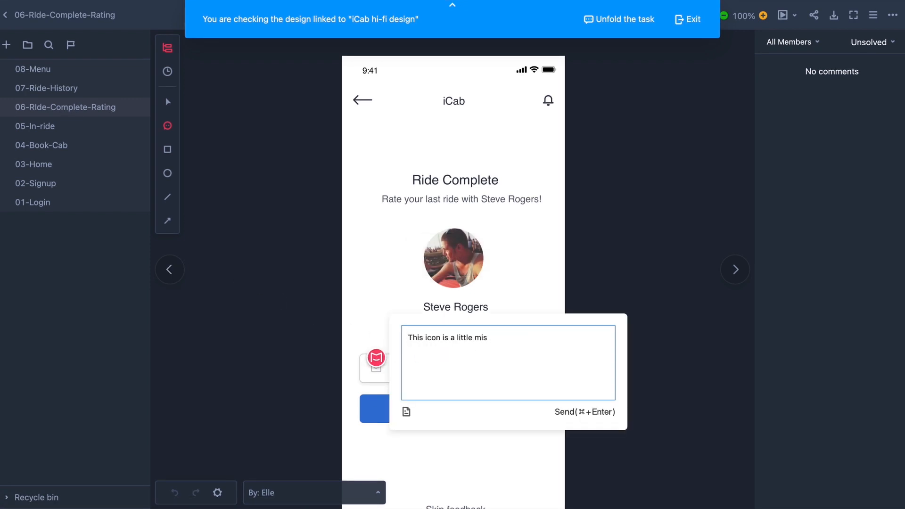
text(leading. Please try another one.)
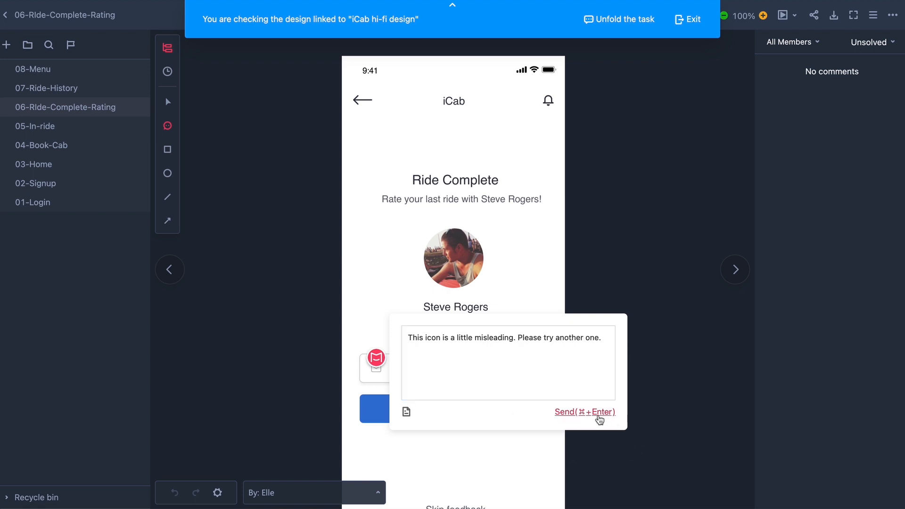
click(609, 417)
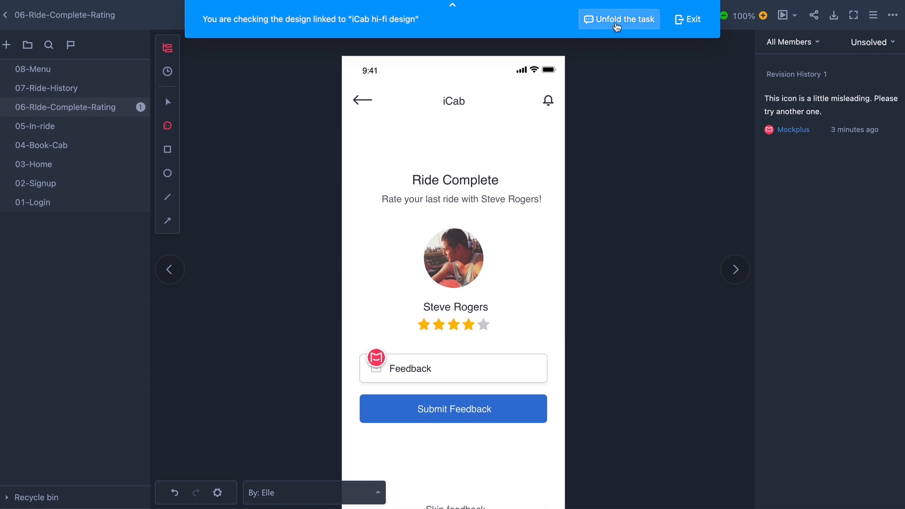
Unfold the task over the design and add the comment "Nice work. Some details need to be optimized, please check the pin comments.".
click(617, 21)
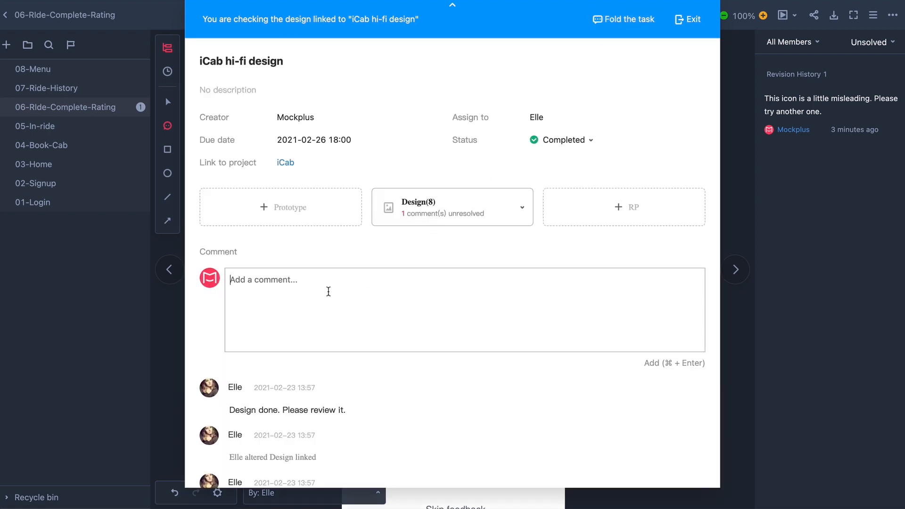
click(328, 292)
text(Nice work. Some details need to be optimized, please check the pin comments.)
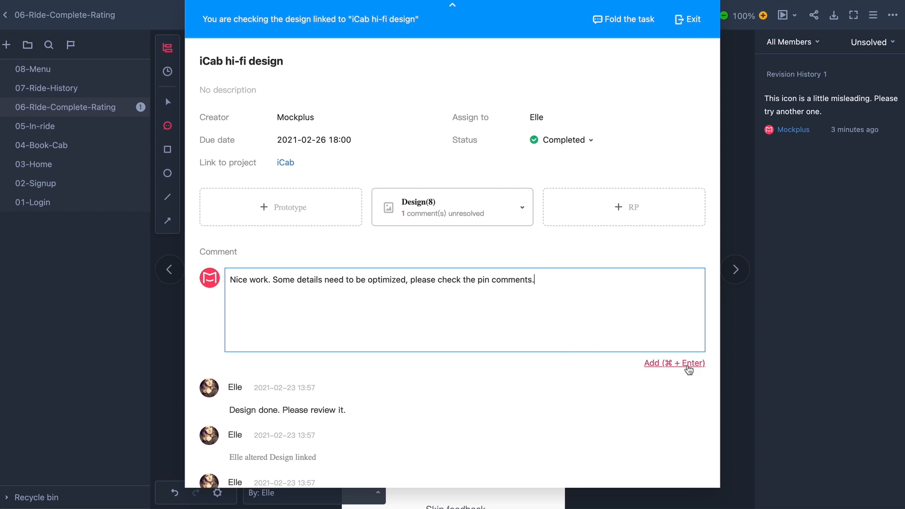
click(689, 364)
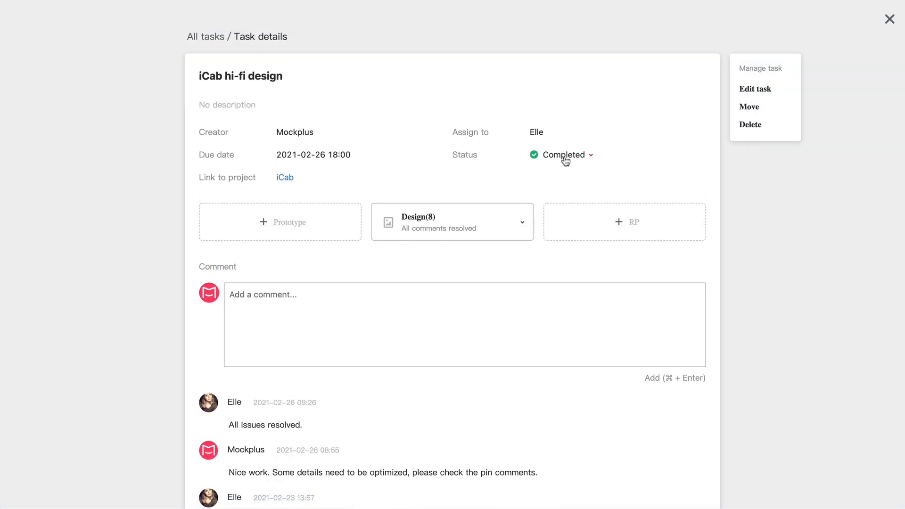
Set the status of the iCab hi-fi design task to Closed.
click(564, 155)
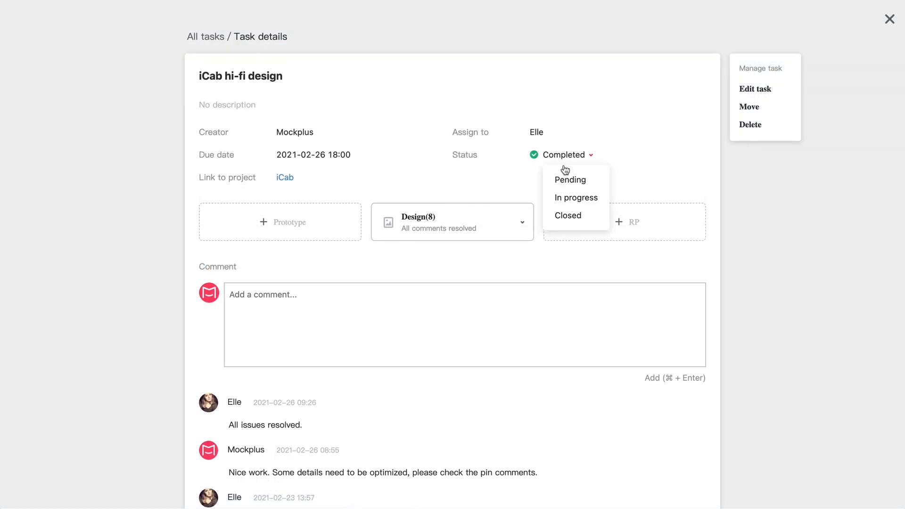
click(565, 223)
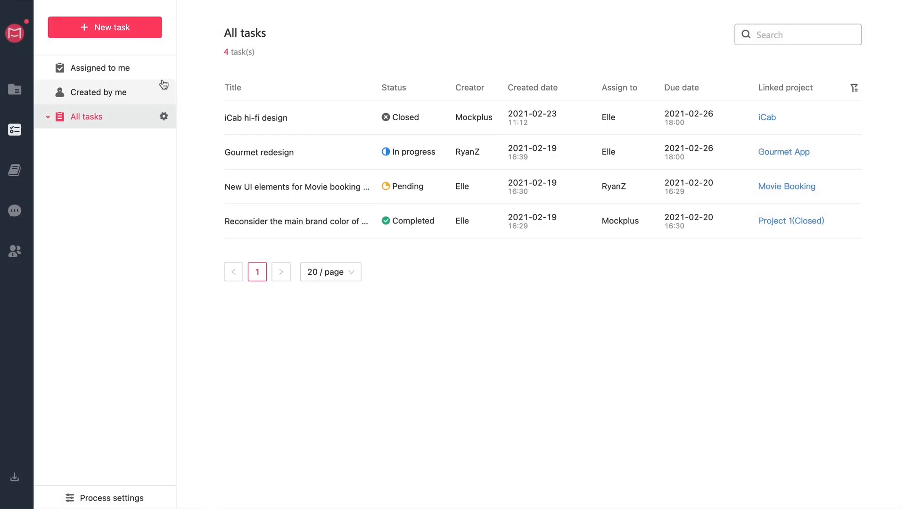
View the list of tasks assigned to me and the list of tasks created by me.
click(140, 69)
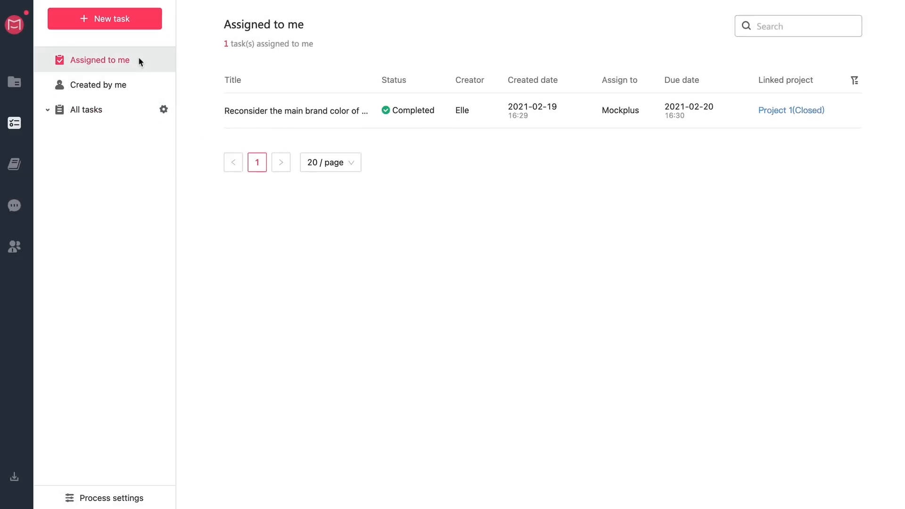
click(139, 91)
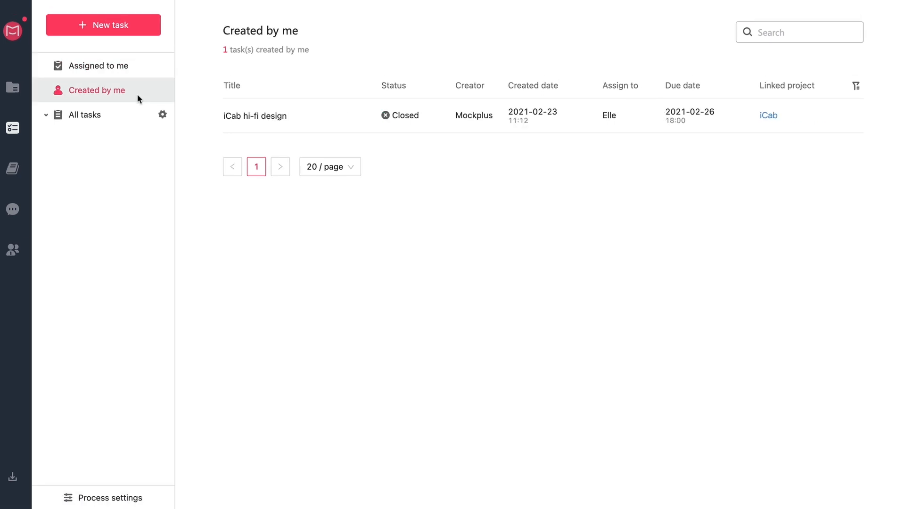
Add a new task group named "App design" under All tasks.
click(162, 114)
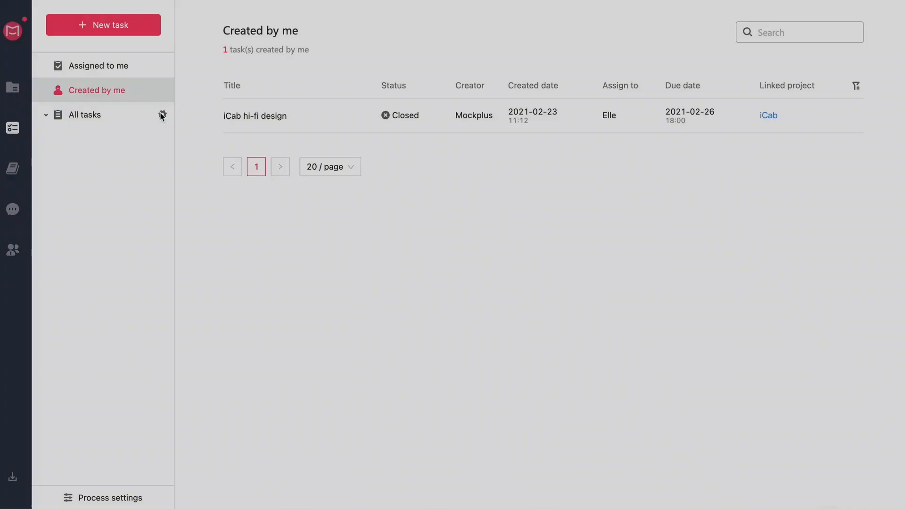
click(318, 133)
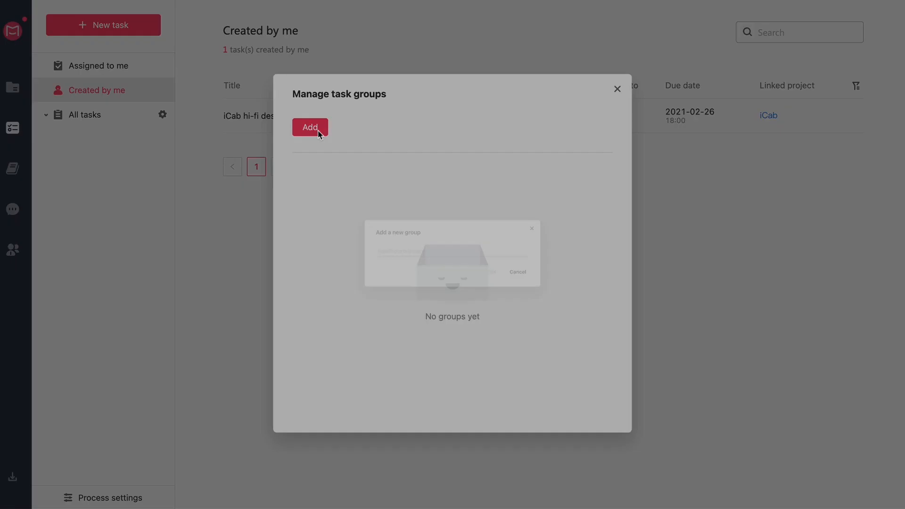
text(App desig)
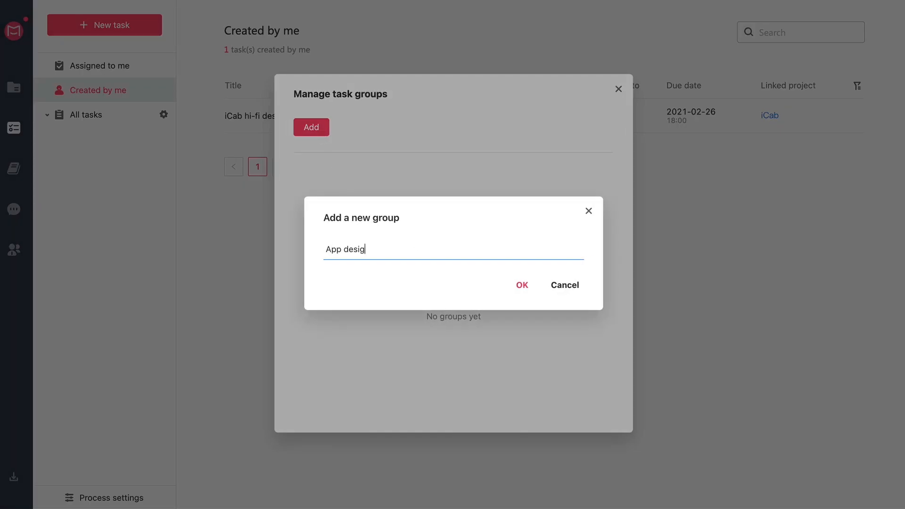
text(n)
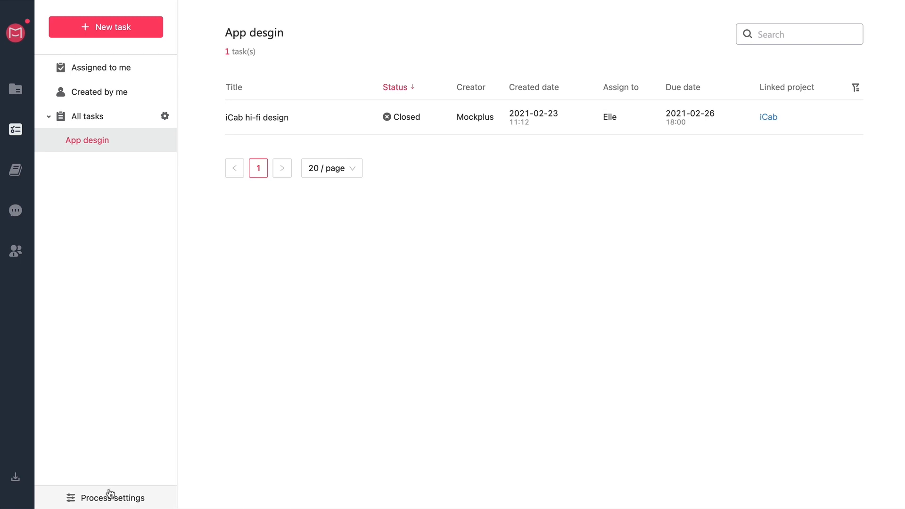
In the process settings, allow the status changes Pending to In progress, In progress to Completed, and Completed to Closed.
click(110, 494)
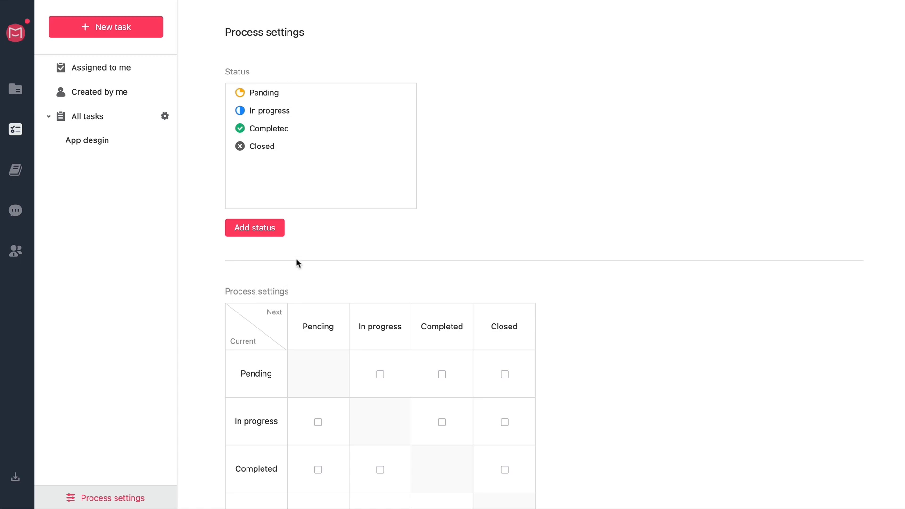
mouse_move(340, 146)
scroll(439, 246, down, 3)
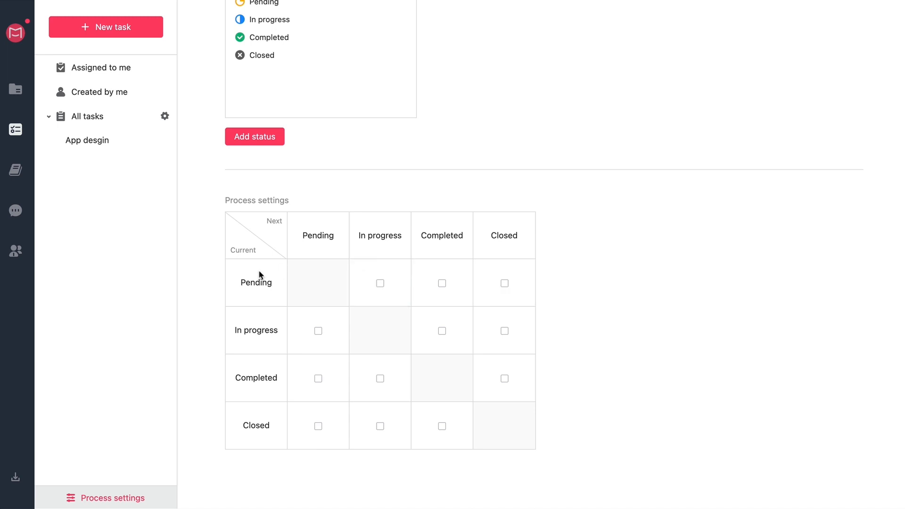
click(380, 284)
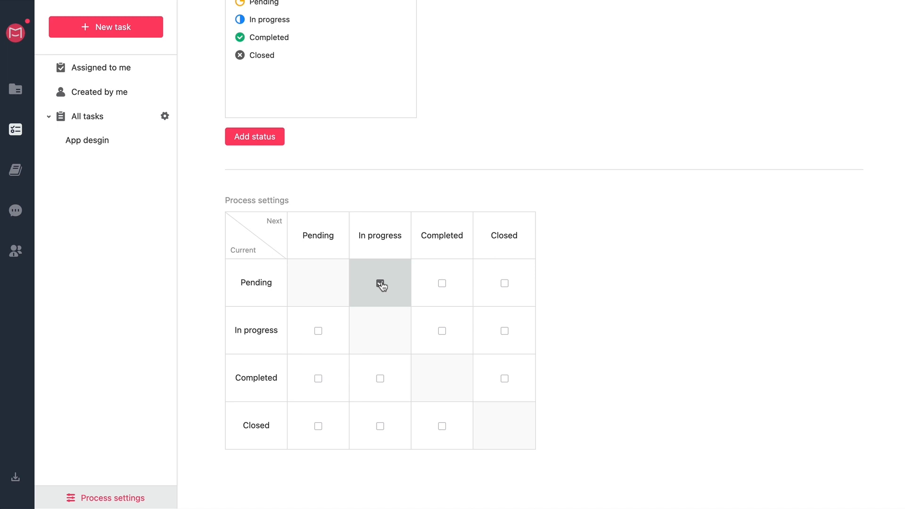
click(442, 331)
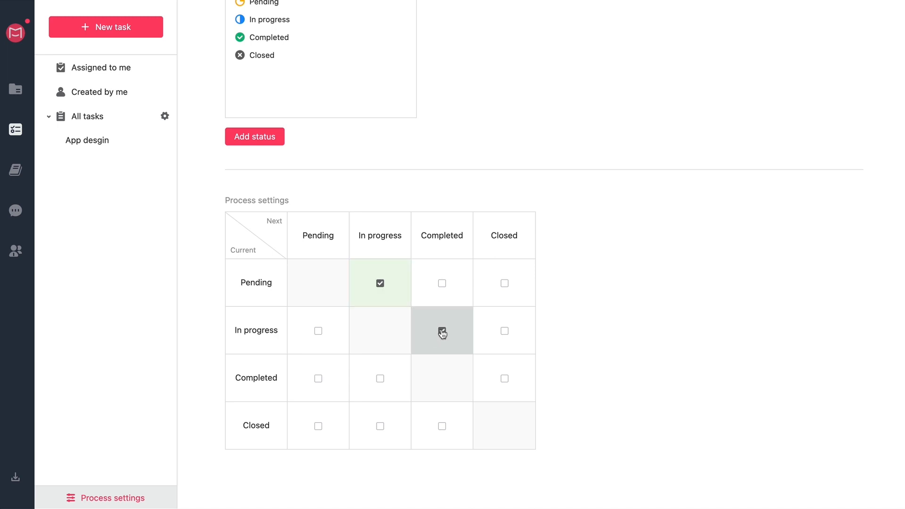
click(505, 380)
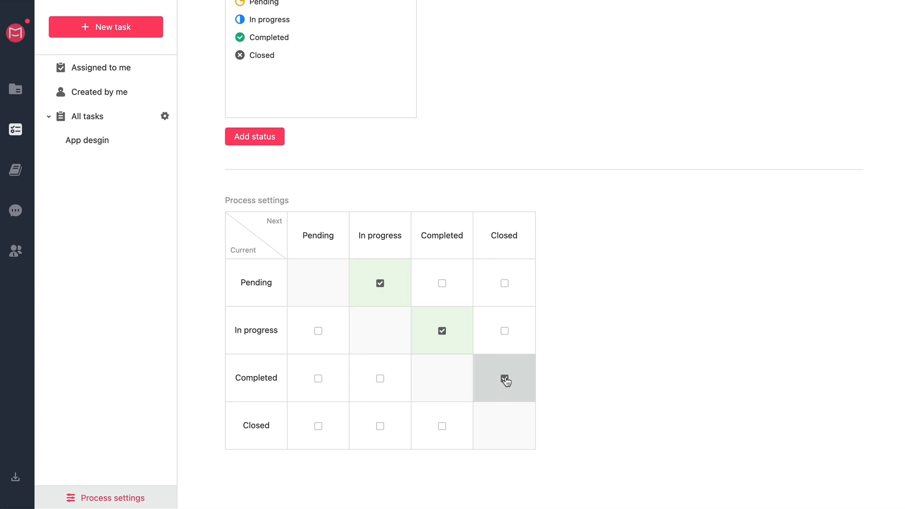
Allow Closed tasks to change to Pending, In progress or Completed in the process settings.
click(318, 426)
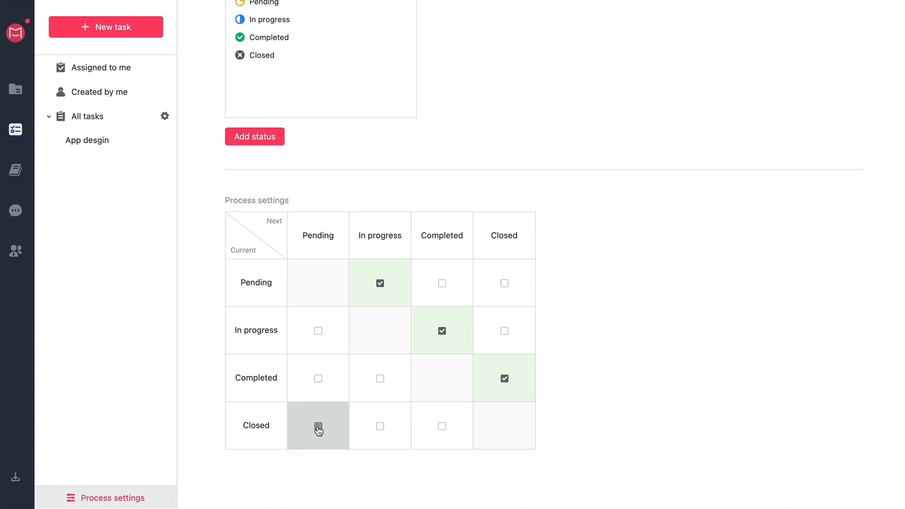
click(380, 427)
click(442, 427)
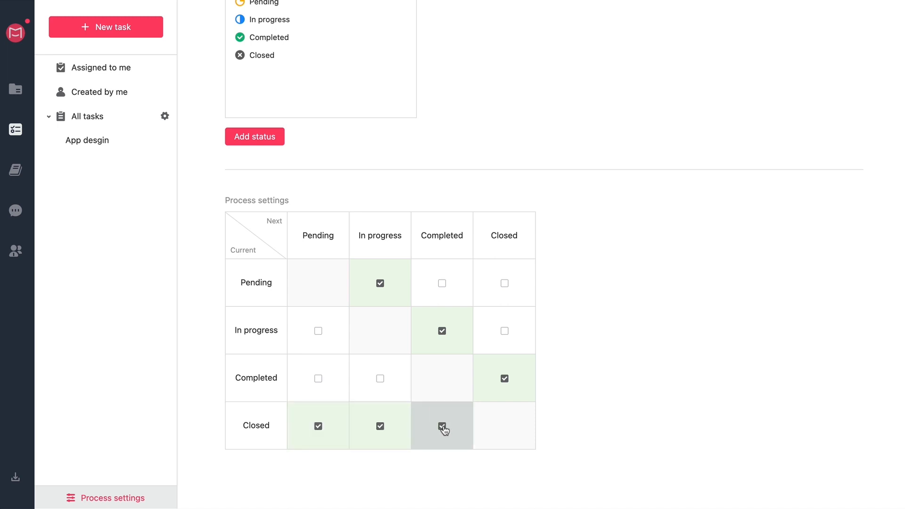